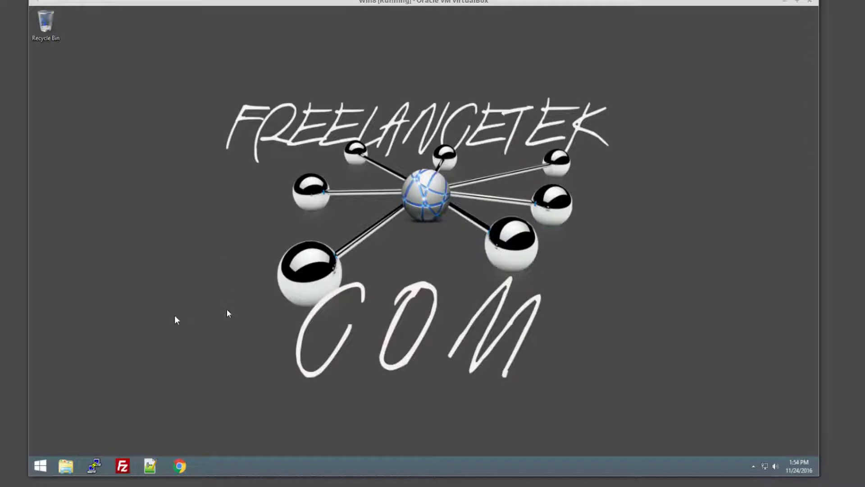
Open Chrome and sign in to ISPConfig with the admin username and password
left_click(180, 466)
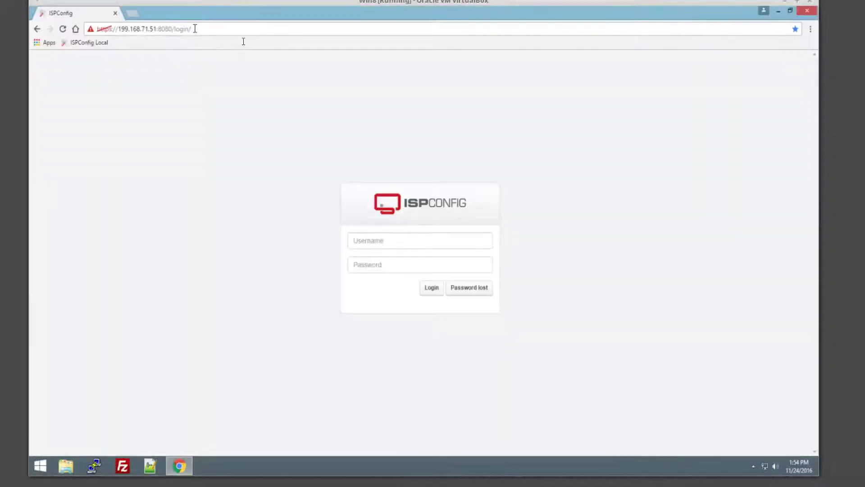
left_click_drag(195, 29, 97, 29)
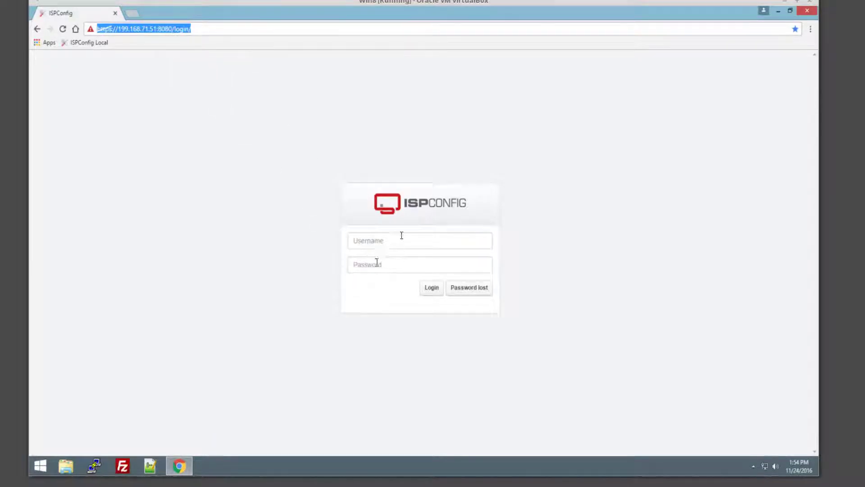
left_click(380, 240)
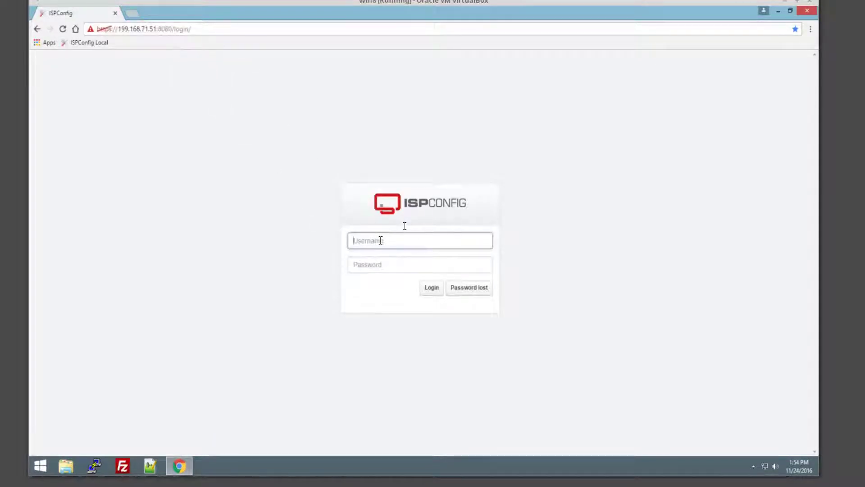
type("admin")
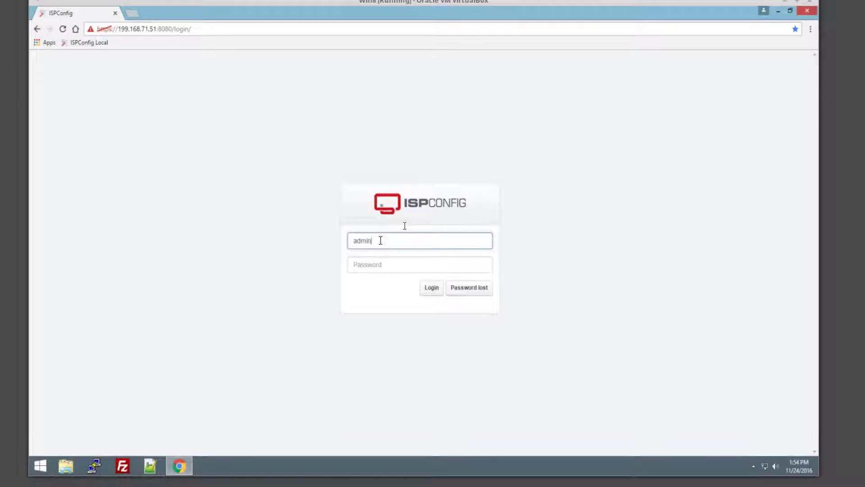
key("Tab")
type("admi")
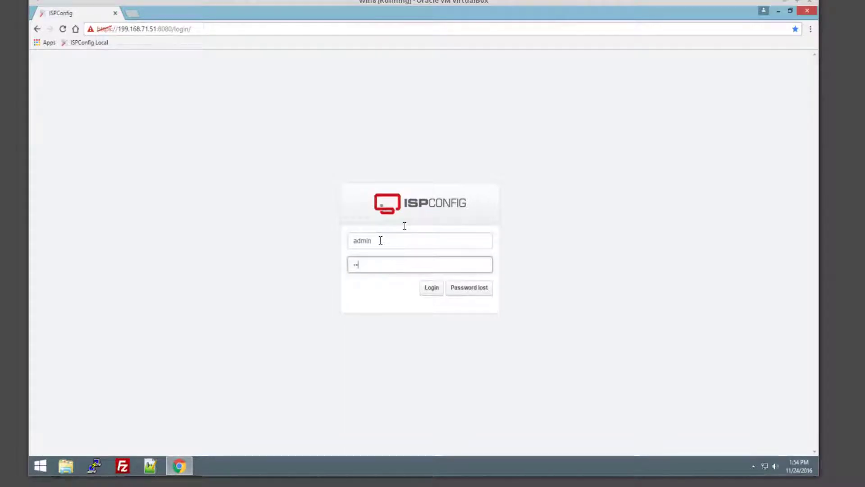
type("123")
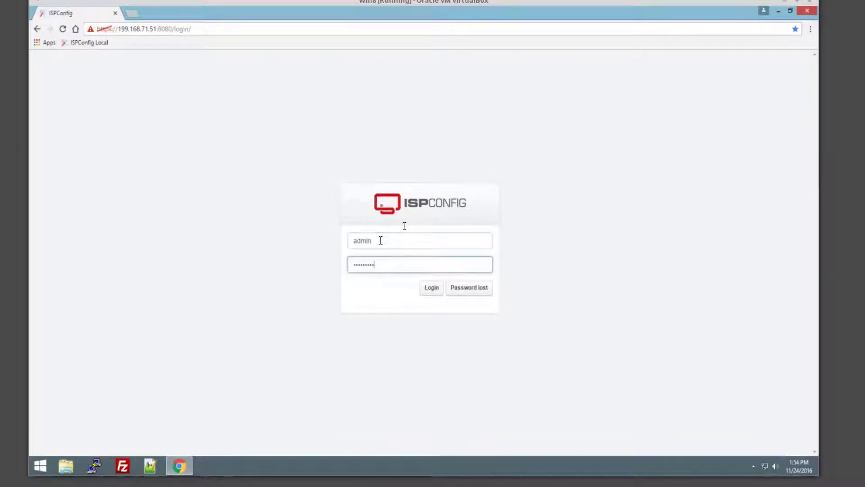
key("Return")
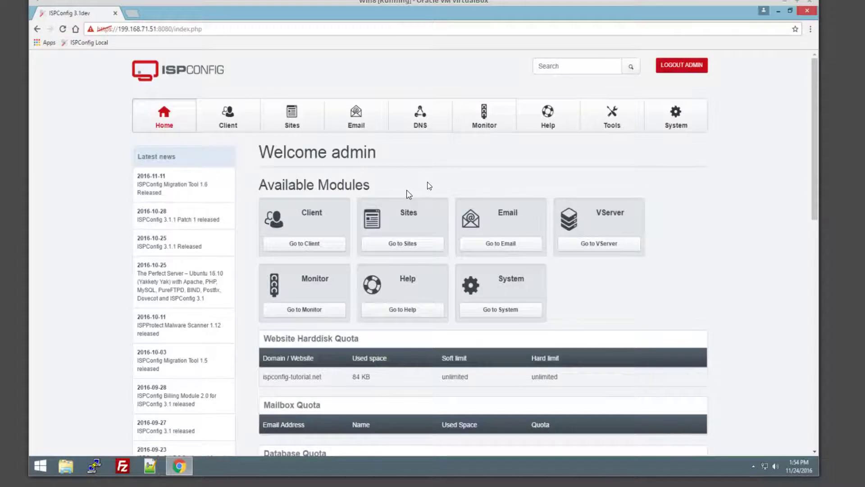
Go to Sites > FTP-Accounts and start a new FTP user
left_click(297, 118)
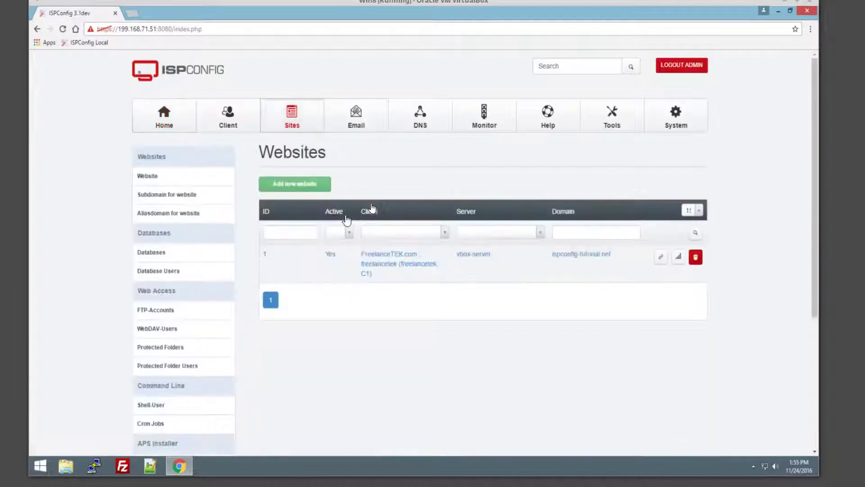
left_click(163, 311)
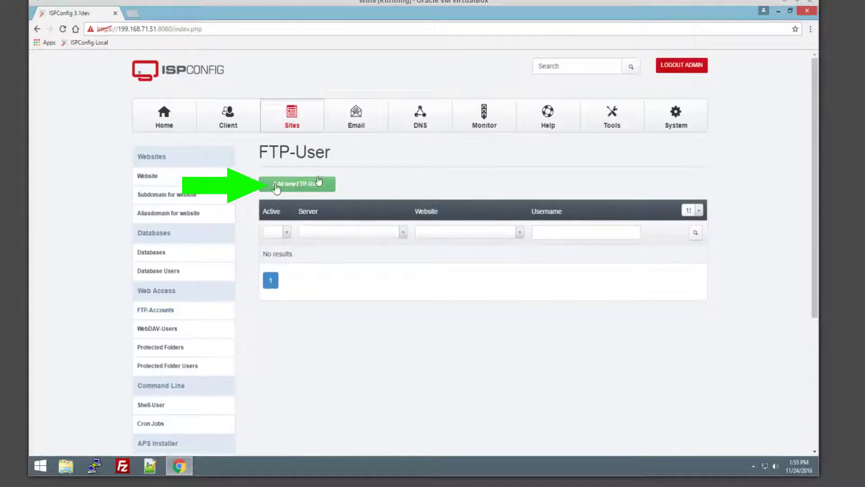
left_click(333, 184)
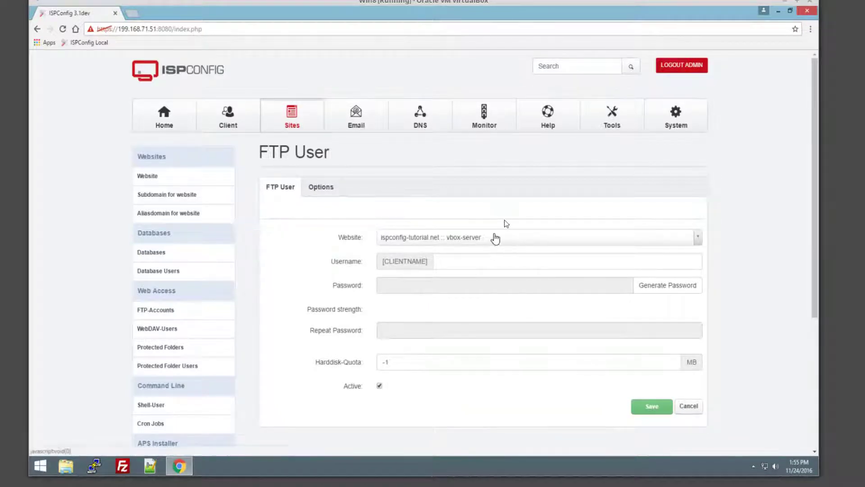
Assign the new FTP user to ispconfig-tutorial.net and enter its username
left_click(495, 238)
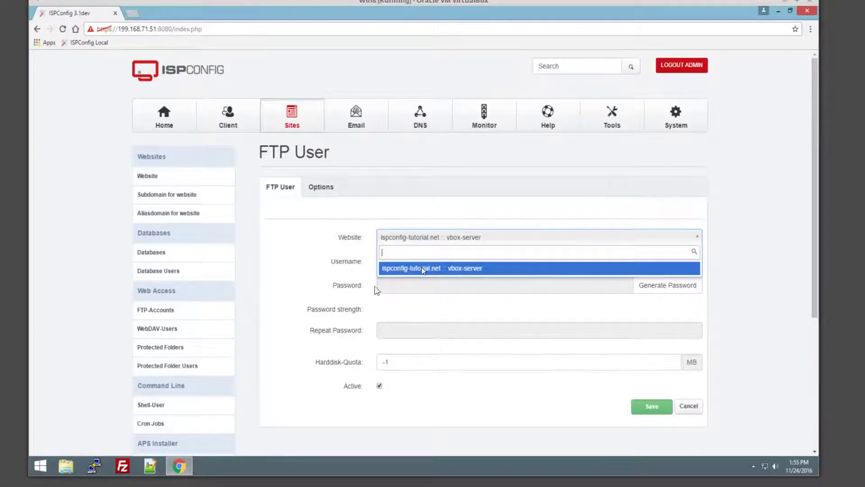
left_click(393, 270)
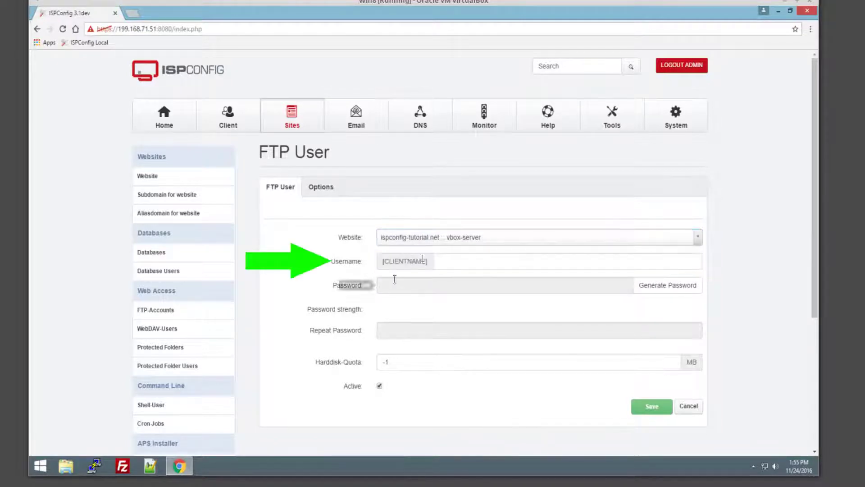
left_click(448, 264)
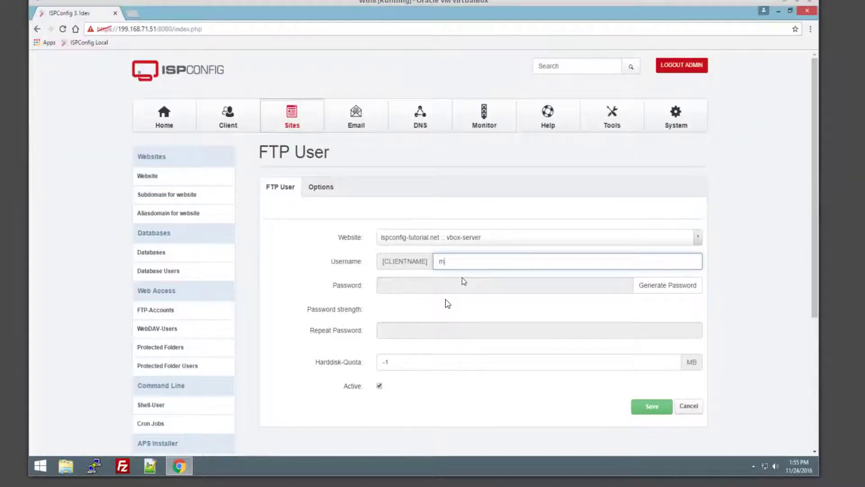
key("BackSpace")
type("ftpadmin")
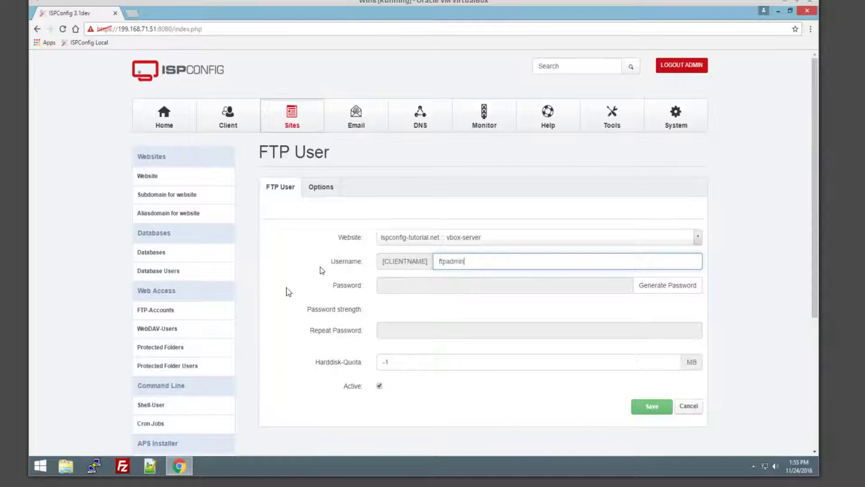
Enter and repeat the FTP user's password, then save the user
left_click(433, 282)
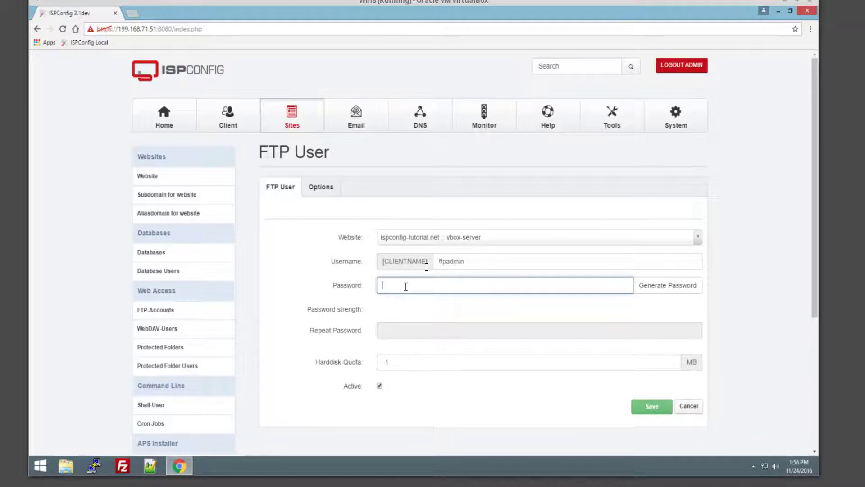
type("•••")
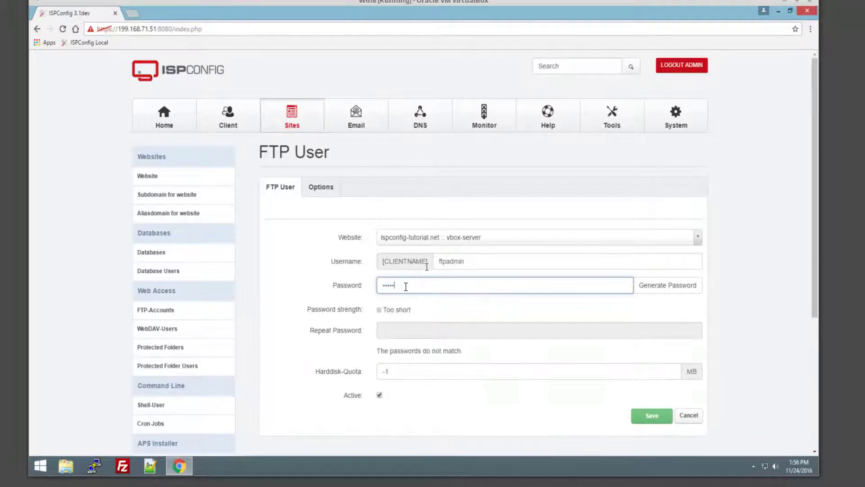
type("•••")
key("Tab")
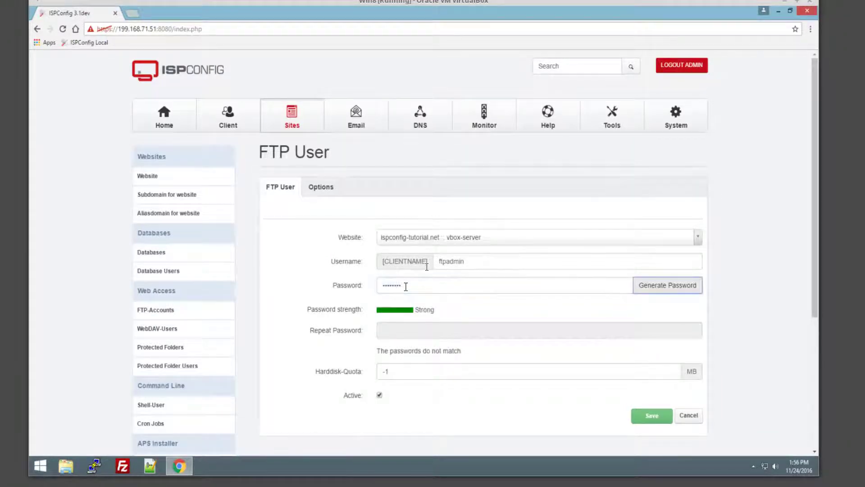
key("Tab")
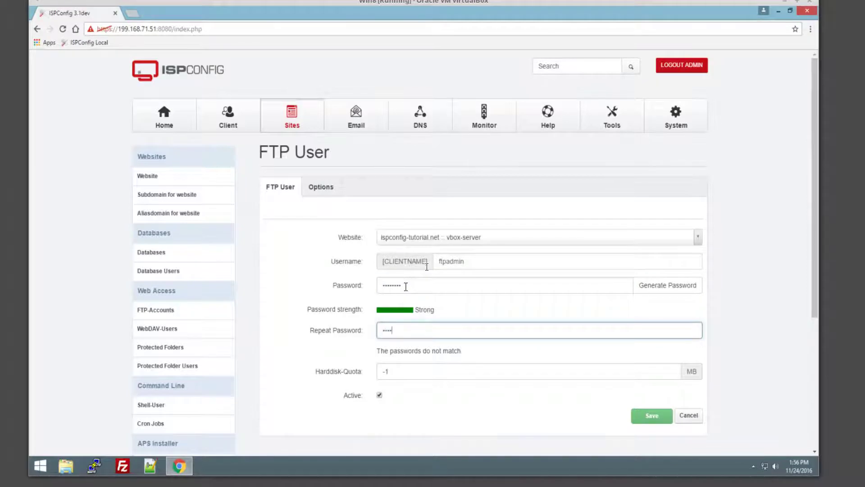
type("••••••••")
left_click(647, 417)
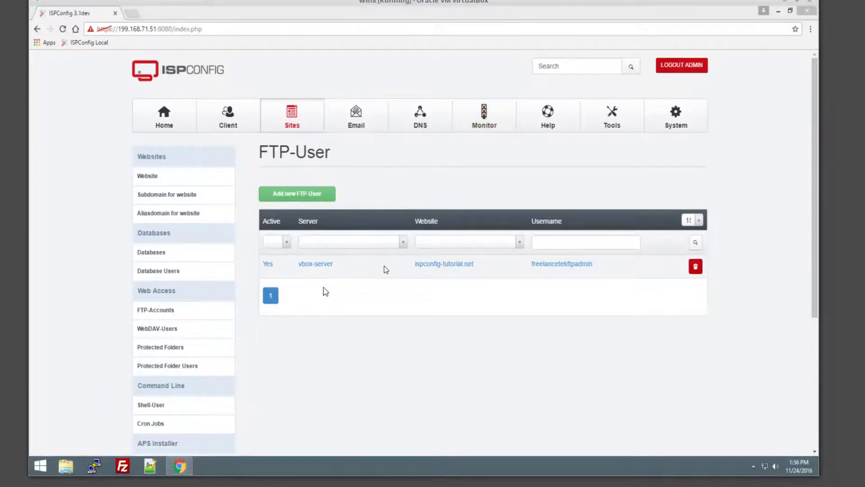
Launch FileZilla and create a Site Manager entry named ispconfig-tutorial
left_click(777, 12)
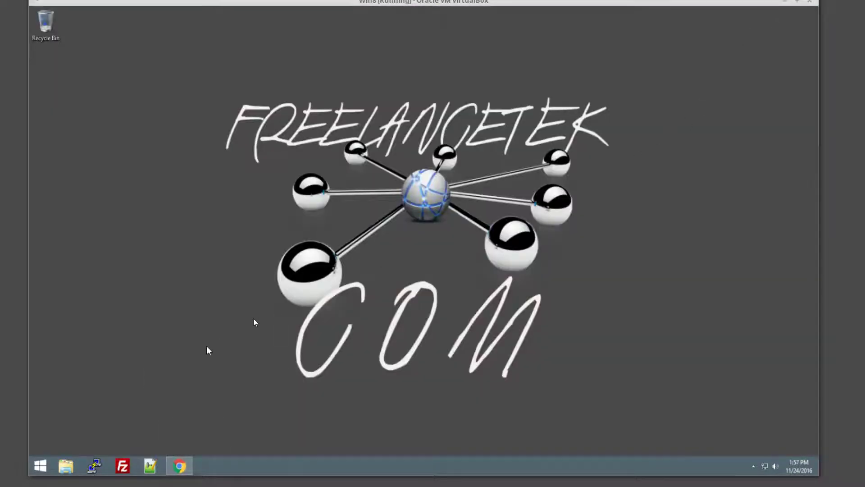
left_click(123, 466)
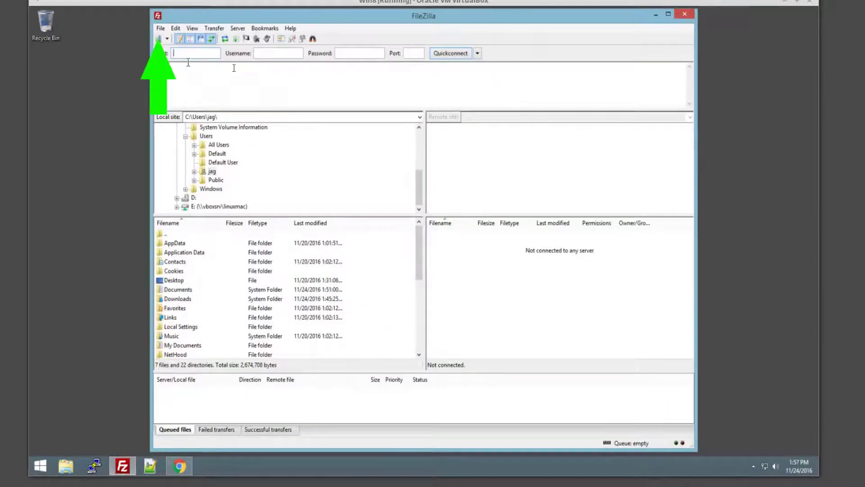
left_click(159, 42)
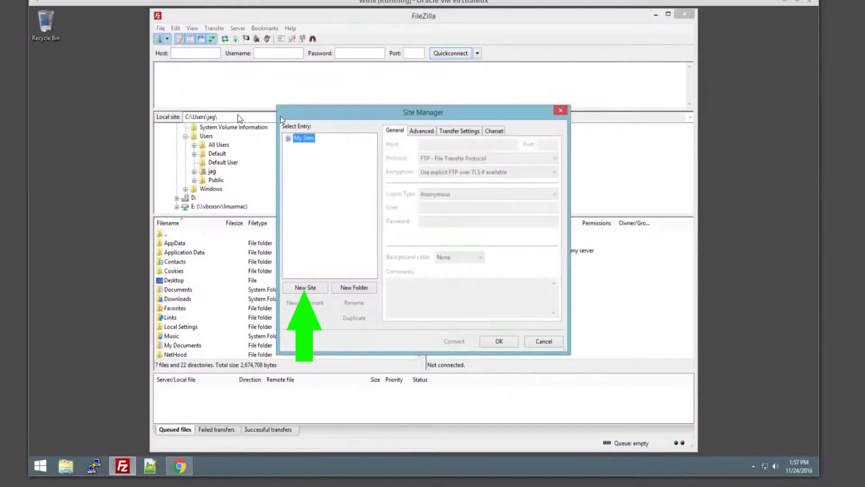
left_click(310, 291)
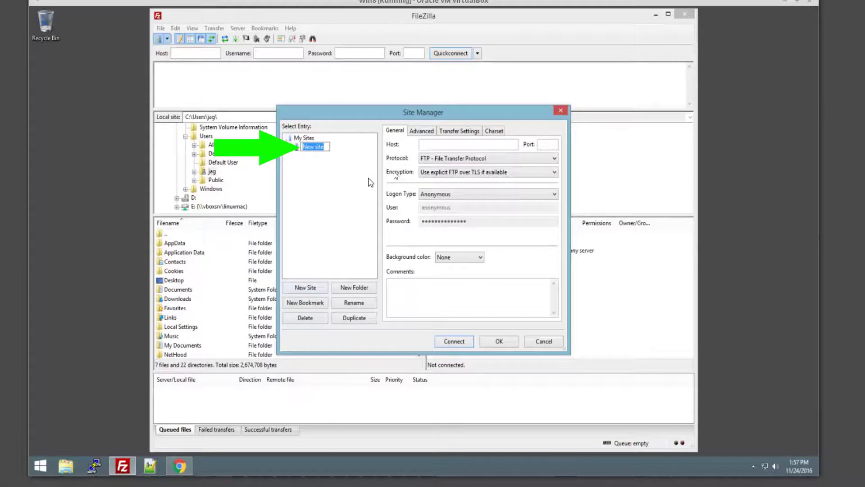
type("l")
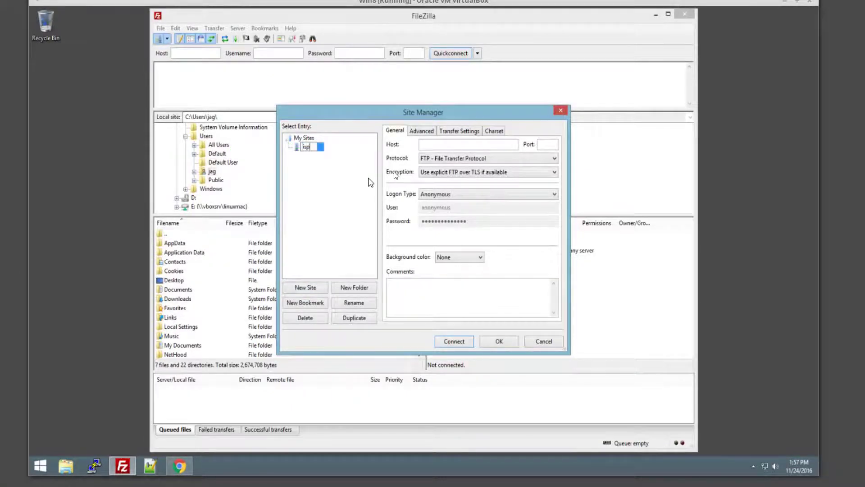
type("spconfig")
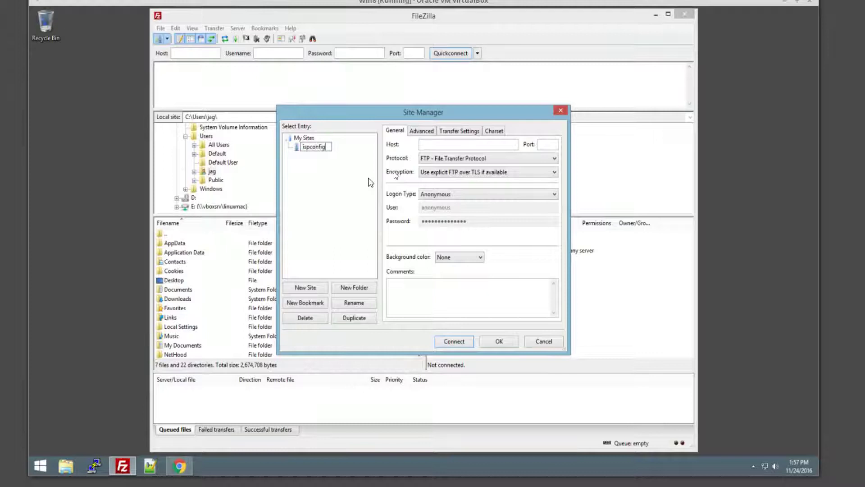
type("-")
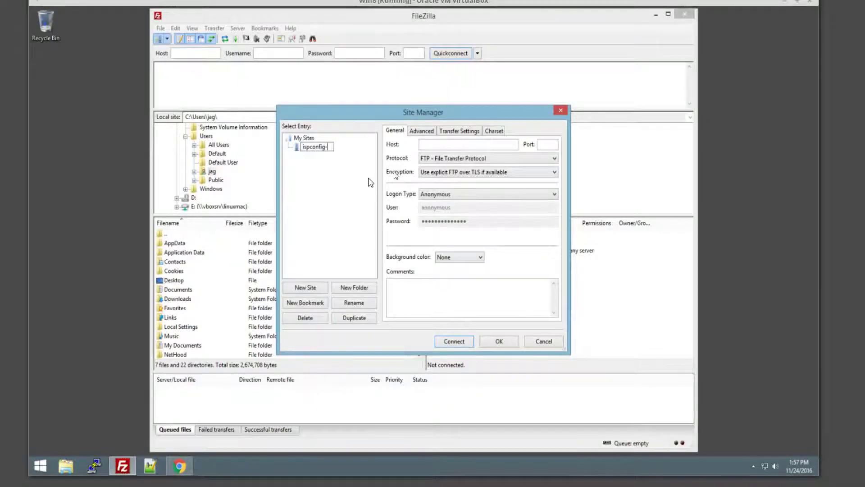
type("tutorial")
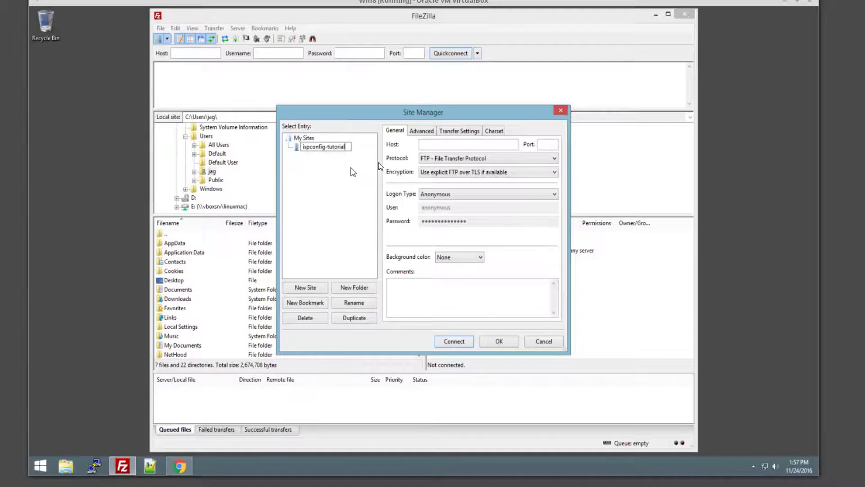
left_click_drag(345, 147, 311, 138)
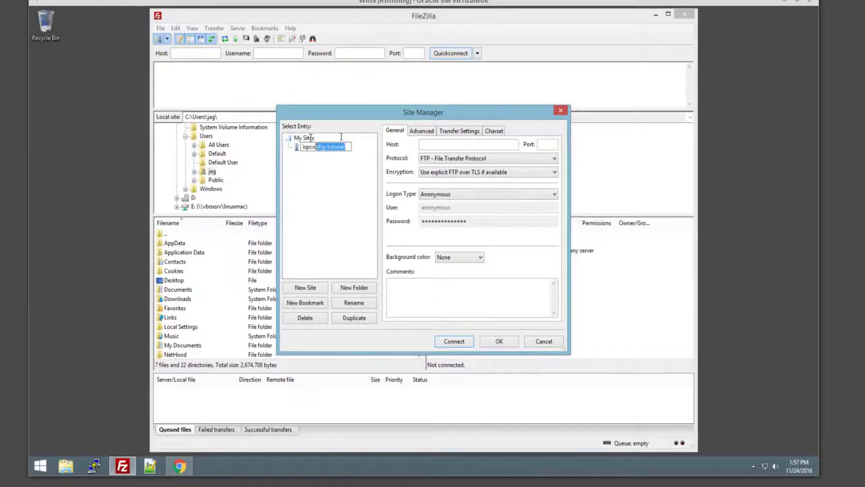
Set the site's host to ispconfig-tutorial.net with the Normal logon type
left_click(447, 143)
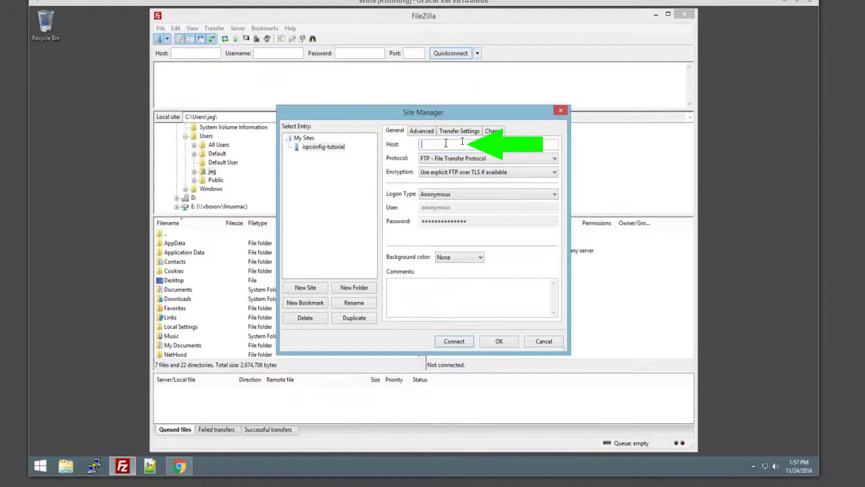
type("ispconfig-tutorial")
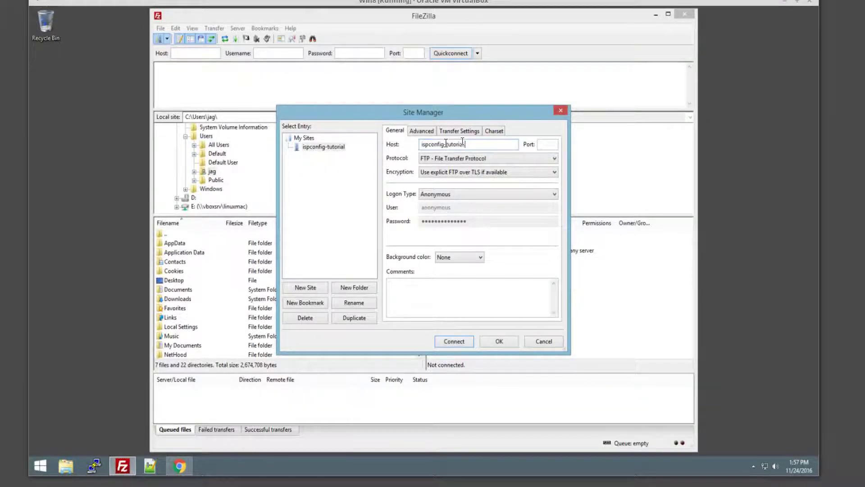
type(".net")
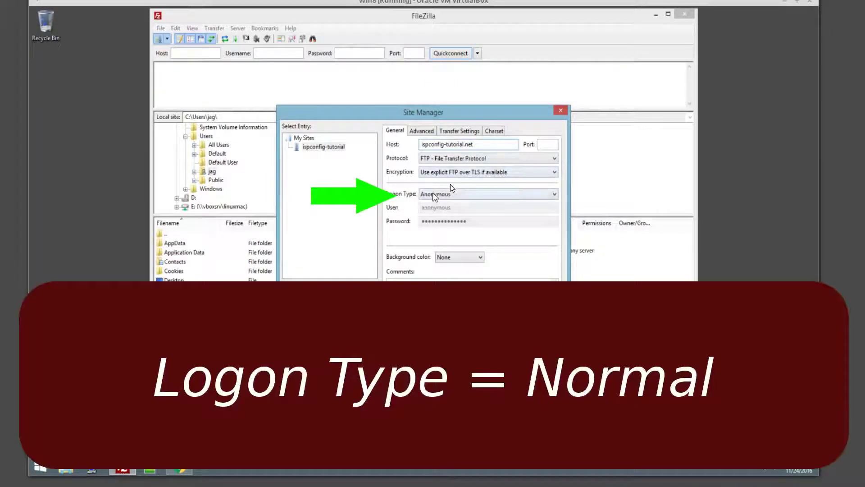
left_click(433, 194)
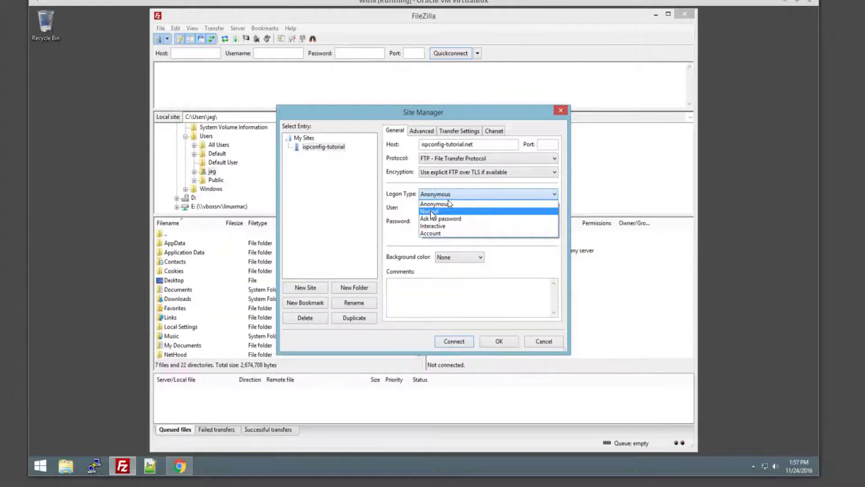
left_click(432, 211)
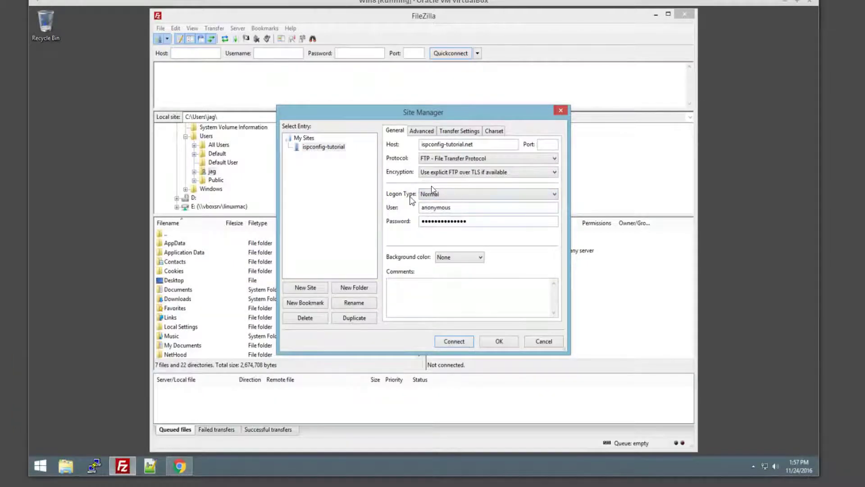
left_click_drag(462, 208, 383, 206)
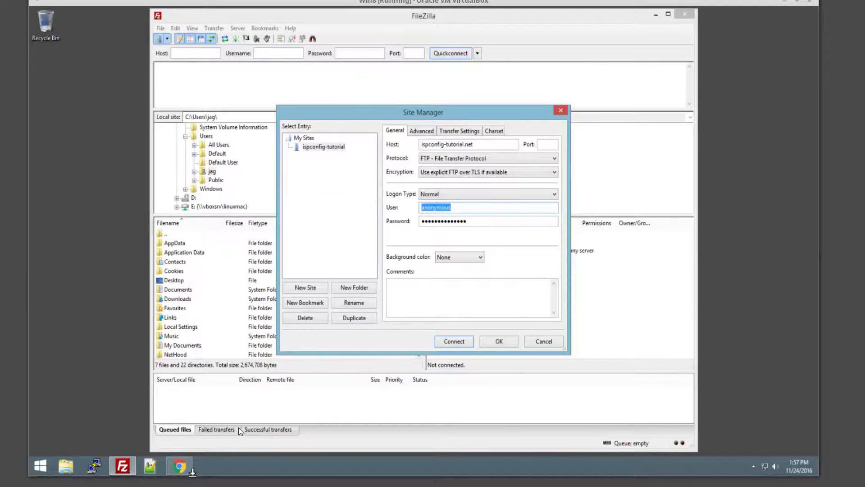
key("alt+Tab")
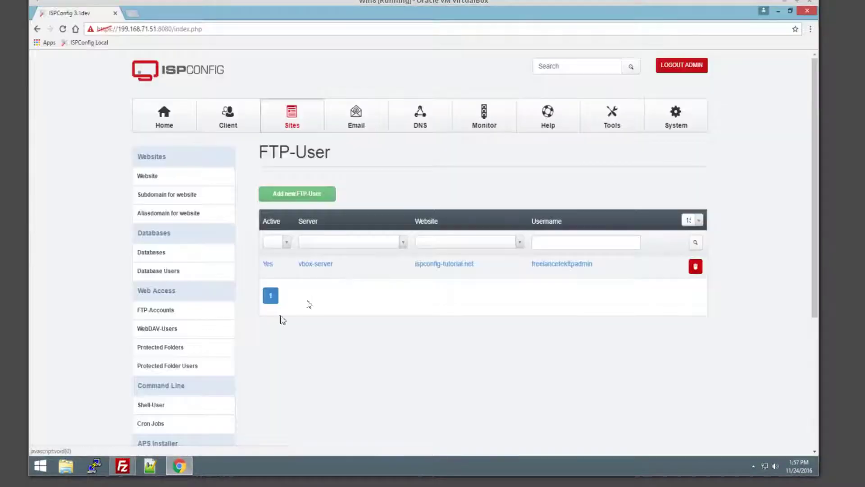
left_click_drag(609, 264, 533, 265)
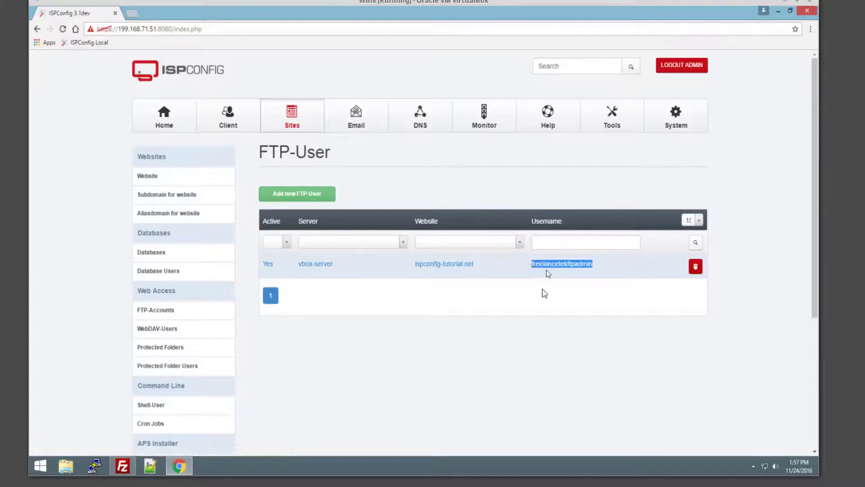
left_click(544, 296)
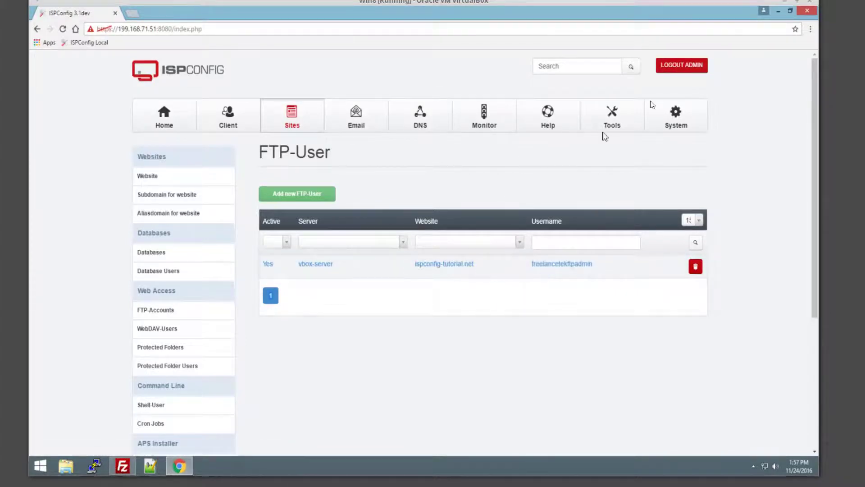
Store the FTP user's username and password in the ispconfig-tutorial site and save it
left_click(779, 11)
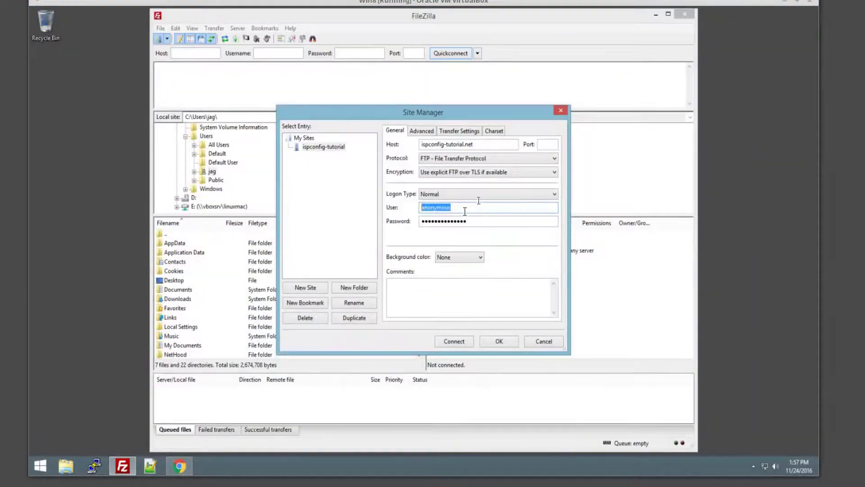
key("BackSpace")
right_click(436, 207)
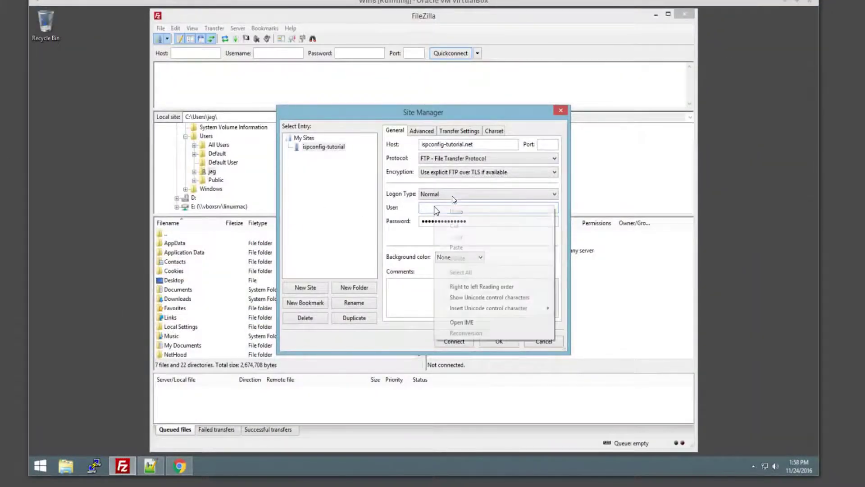
left_click(456, 248)
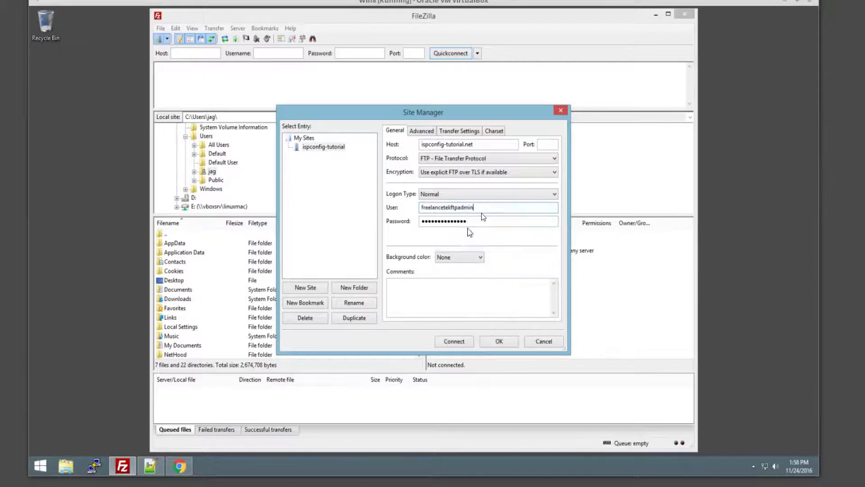
left_click_drag(469, 221, 375, 222)
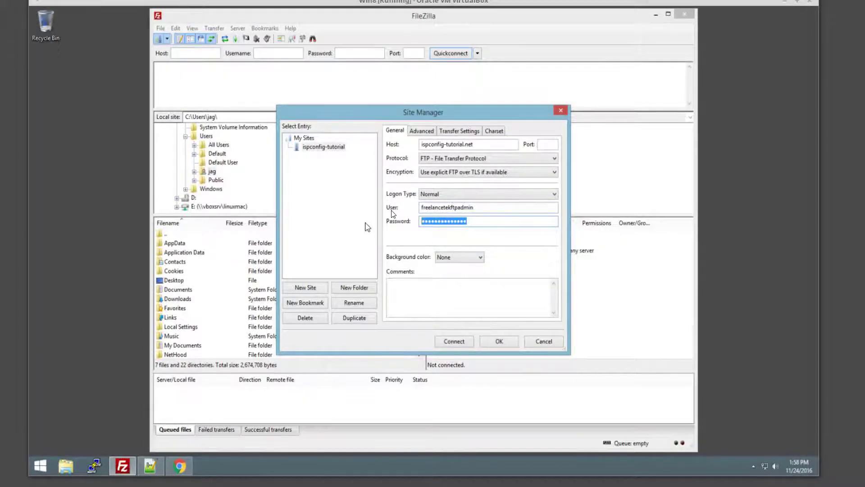
type("•••••••")
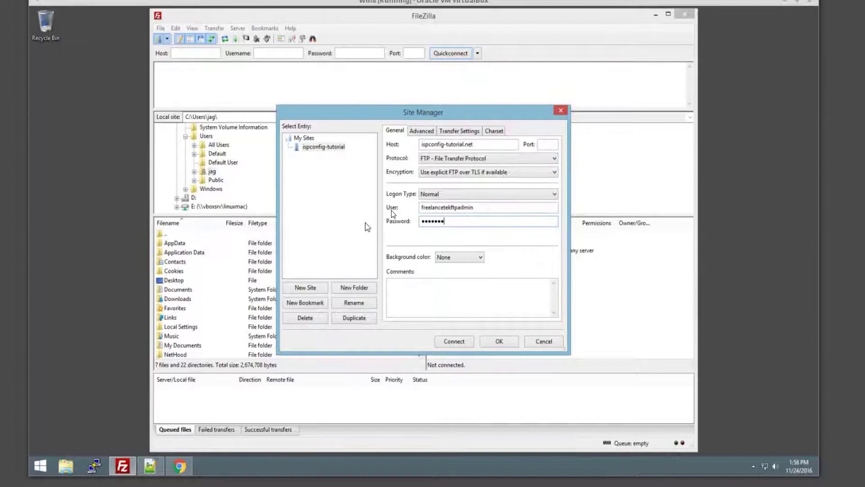
type("•")
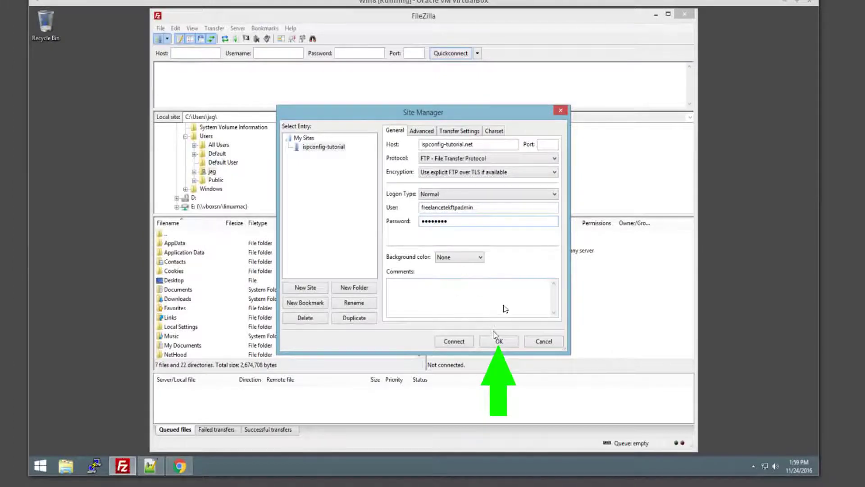
left_click(498, 341)
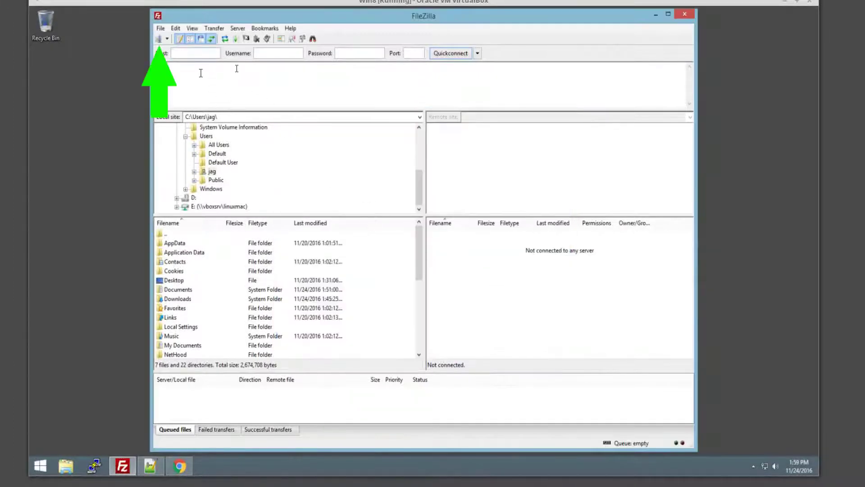
left_click(161, 39)
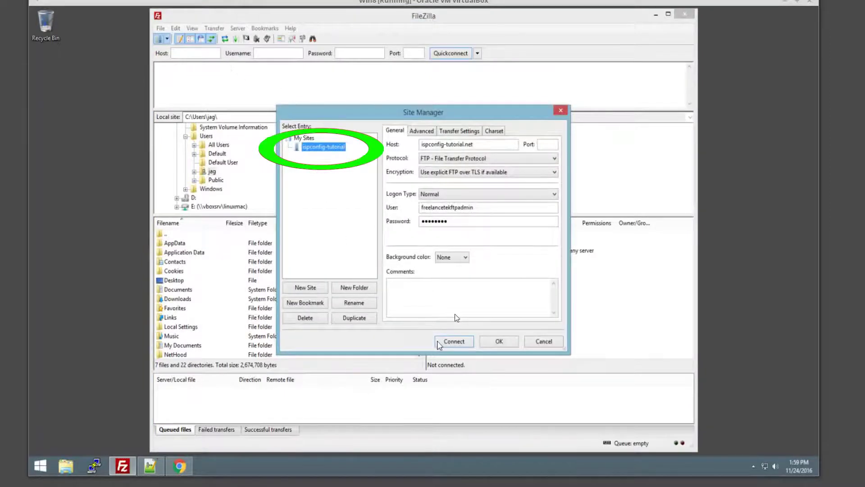
Connect to ispconfig-tutorial, always trust its TLS certificate, and open the remote /web folder
left_click(446, 342)
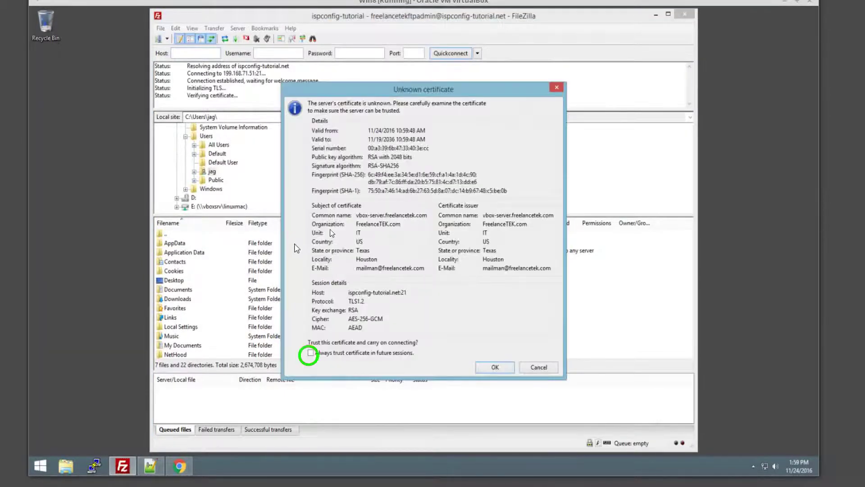
left_click(374, 354)
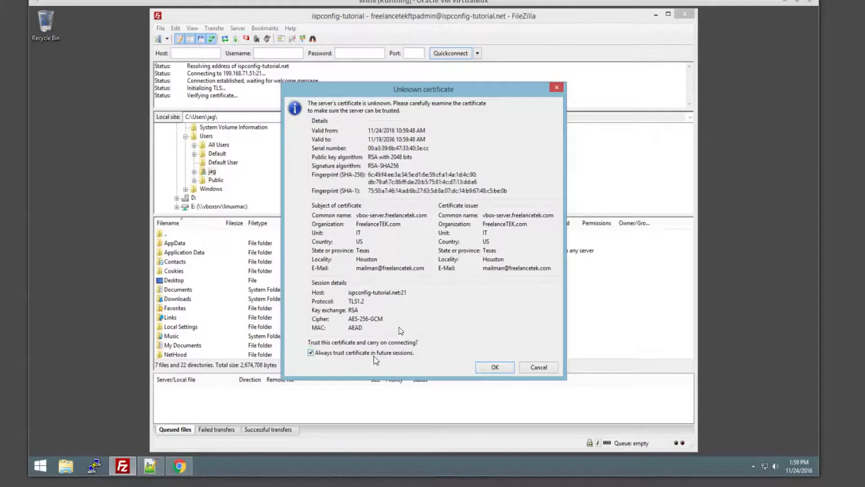
left_click(482, 367)
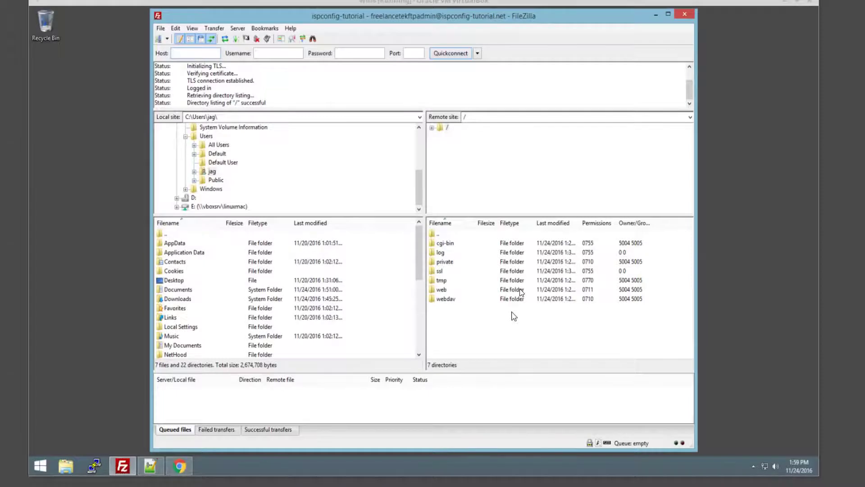
left_click(439, 290)
double_click(439, 290)
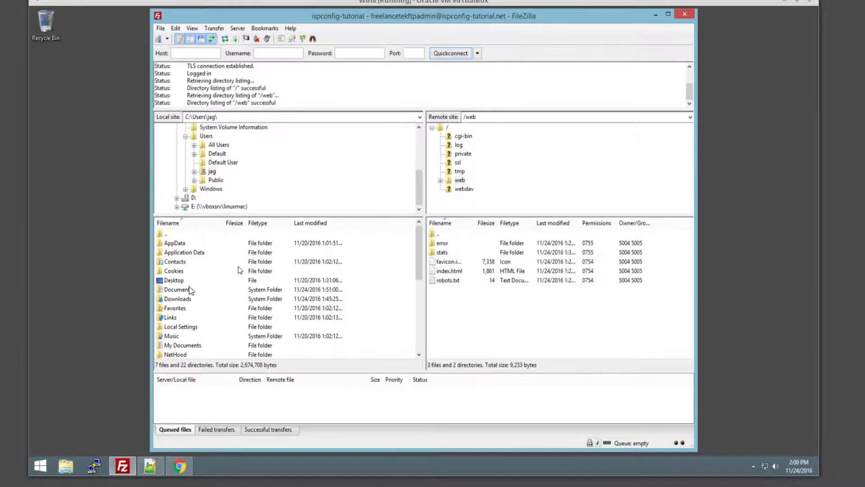
left_click(104, 226)
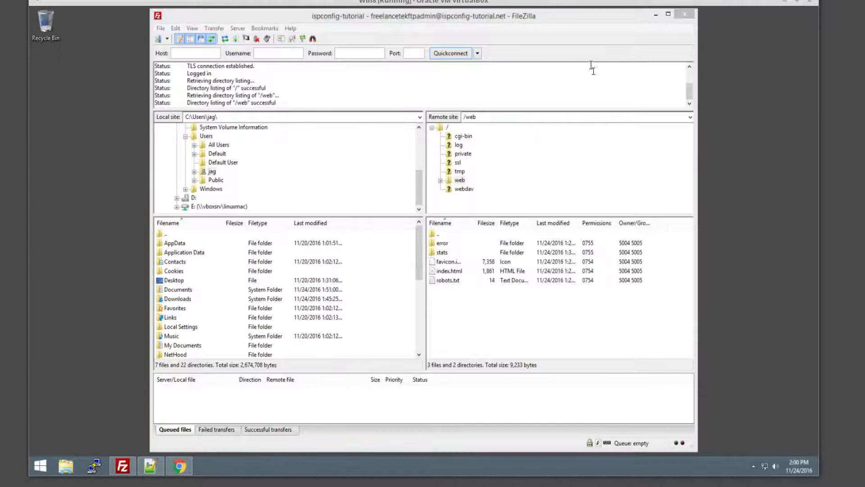
Create a new Notepad++ document reading 'ISPconfig-tutorial.net', a blank line, then 'Site Works :)'
left_click(656, 16)
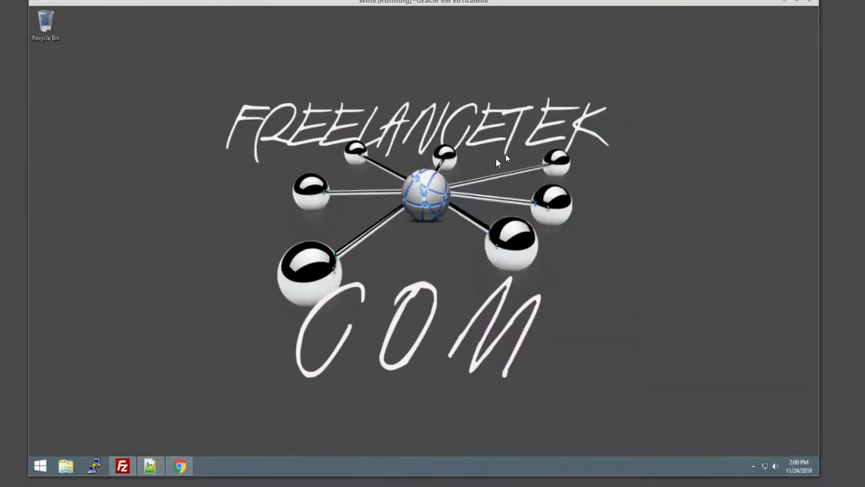
left_click(150, 466)
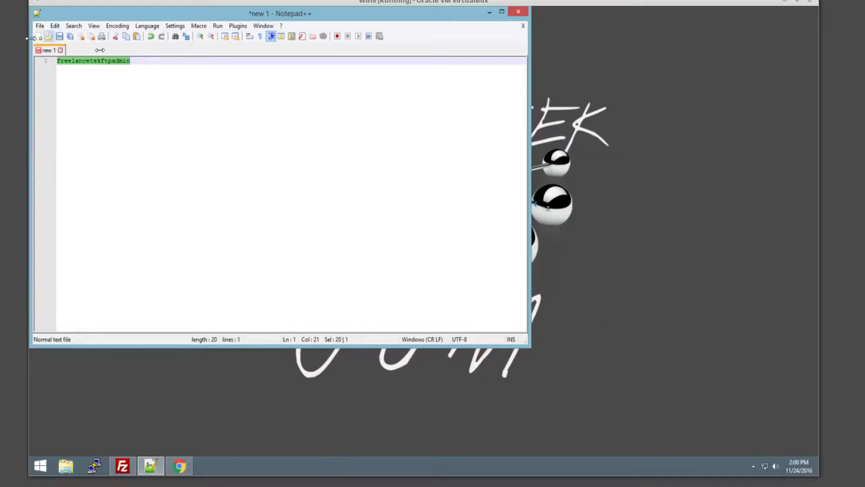
left_click(38, 39)
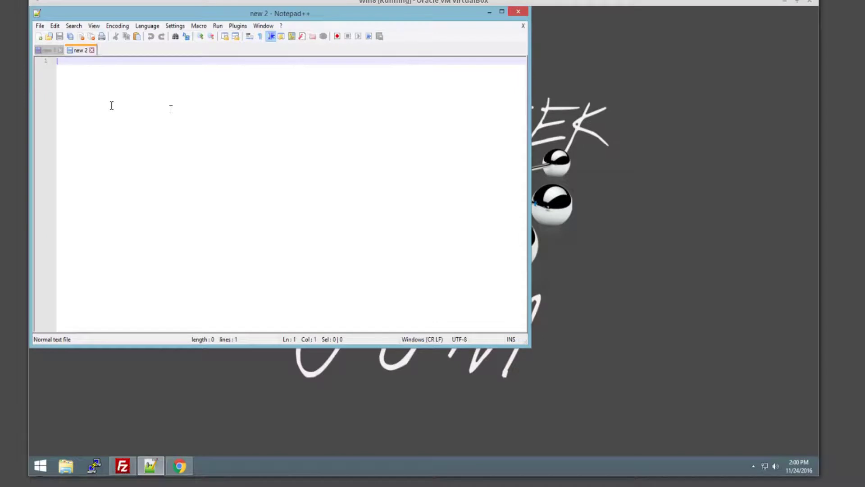
type("ISPcon")
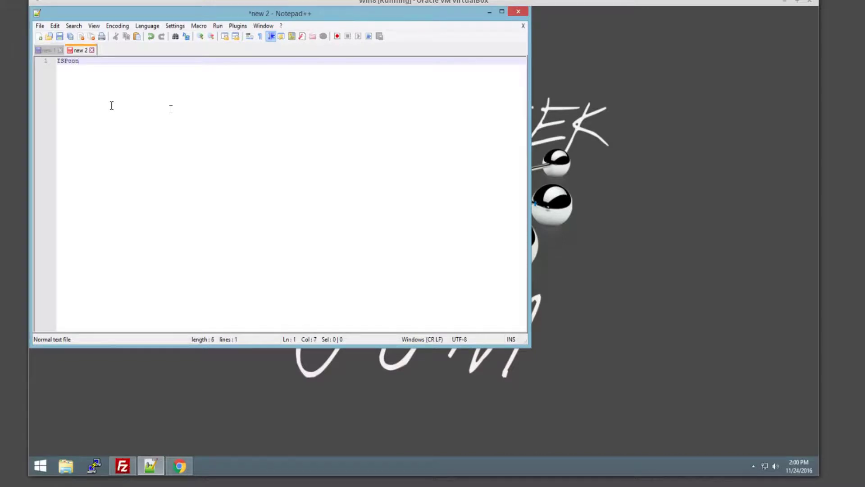
type("fig")
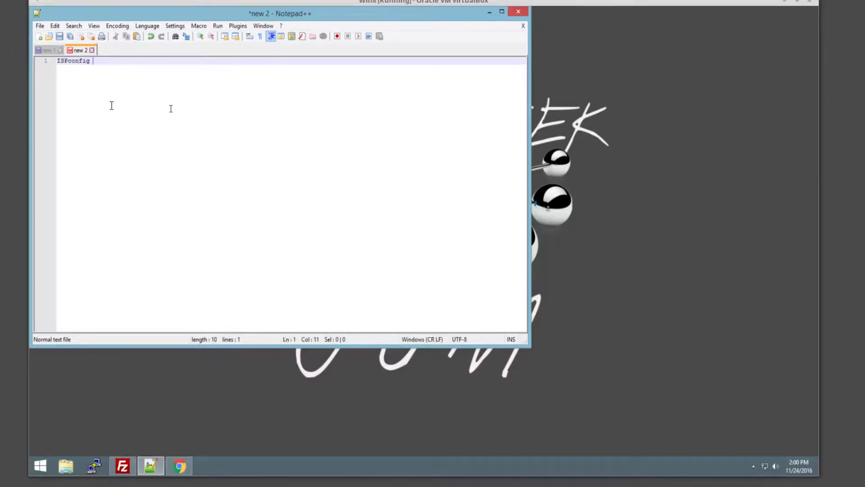
key("BackSpace")
type("-tutorial")
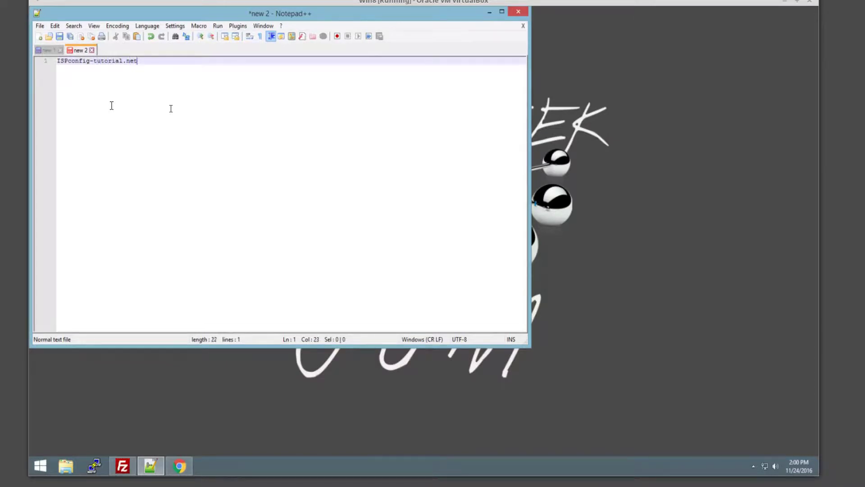
type(".net")
key("Return")
key("Return")
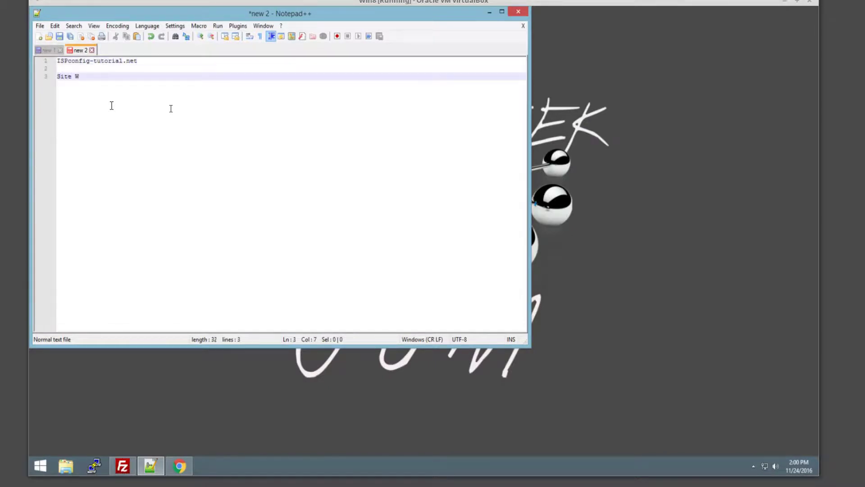
type("Site Works :)")
Save the document as index.html in Documents using All types (*.*), then close it
left_click(59, 36)
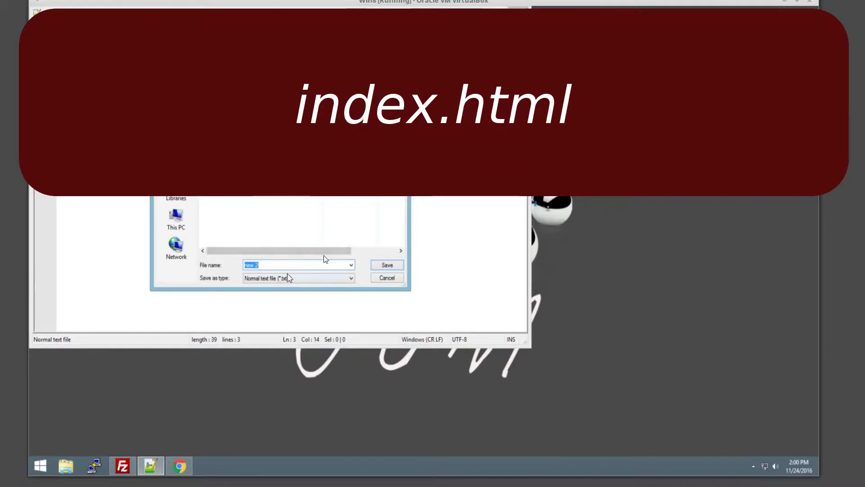
left_click(289, 277)
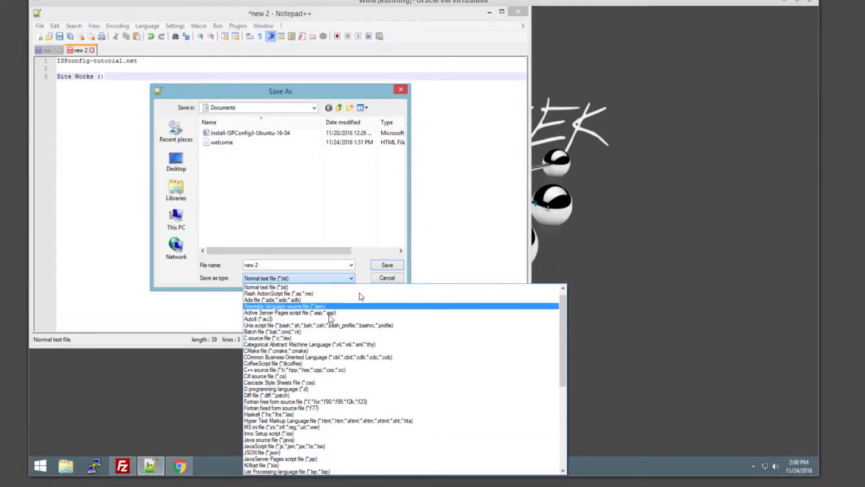
left_click(347, 267)
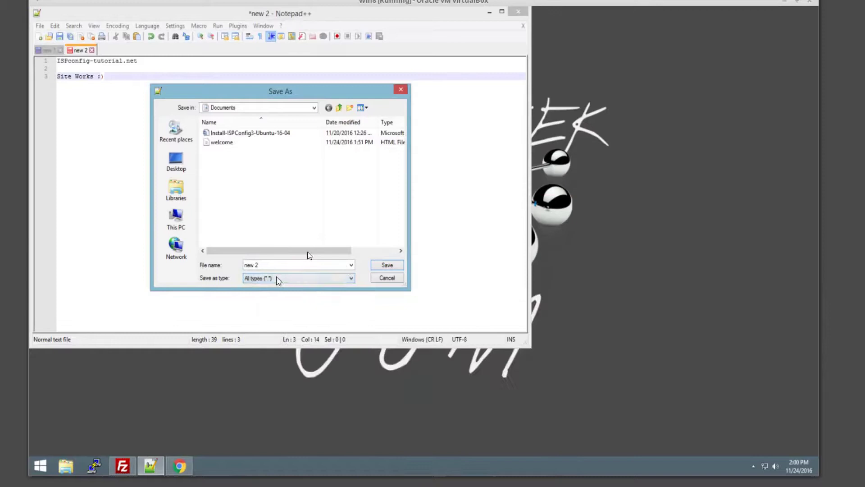
double_click(264, 264)
type("index.html")
left_click(387, 266)
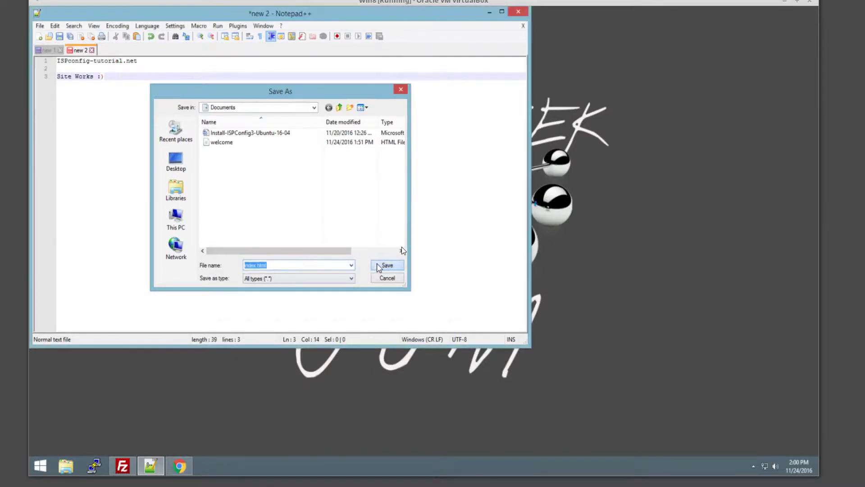
left_click(100, 50)
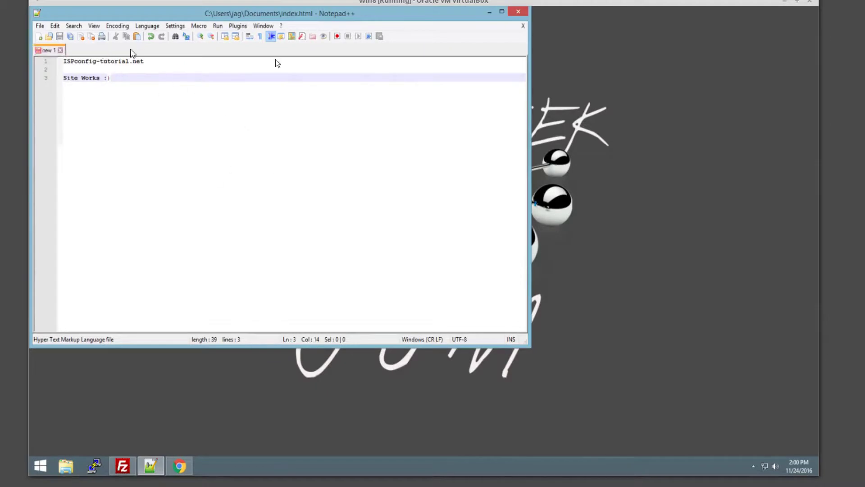
Upload index.html from local Documents to the remote /web folder, overwriting the old copy
left_click(489, 12)
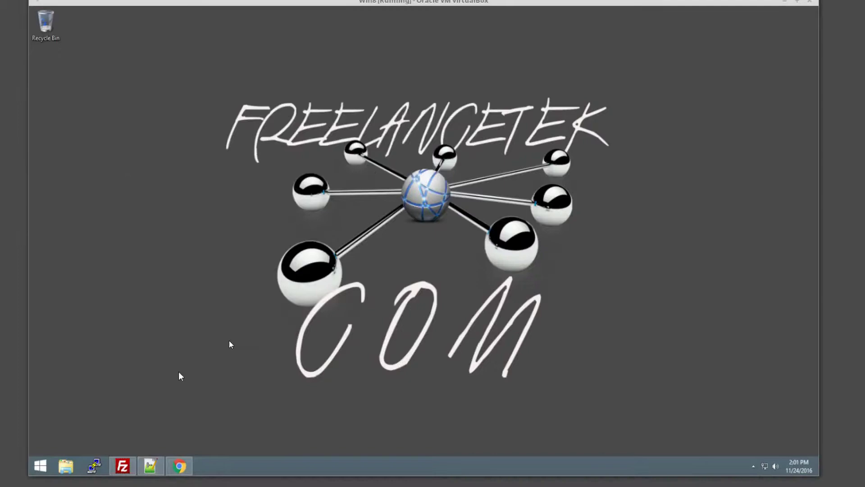
left_click(122, 465)
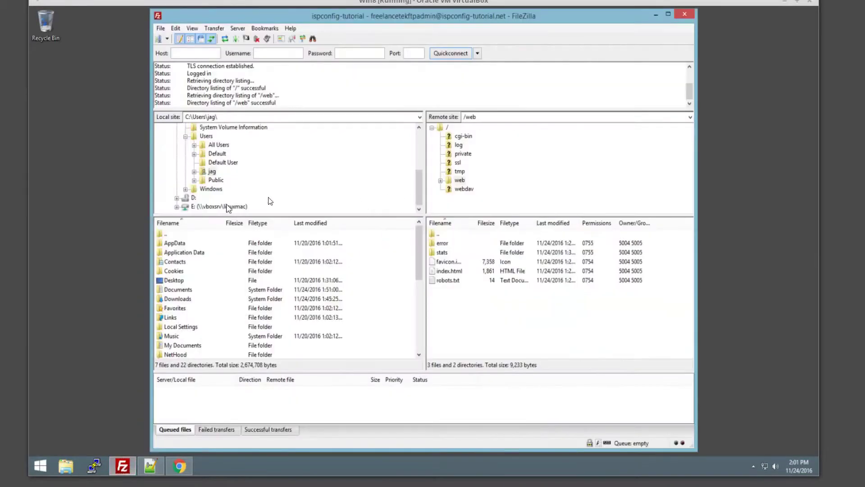
double_click(186, 290)
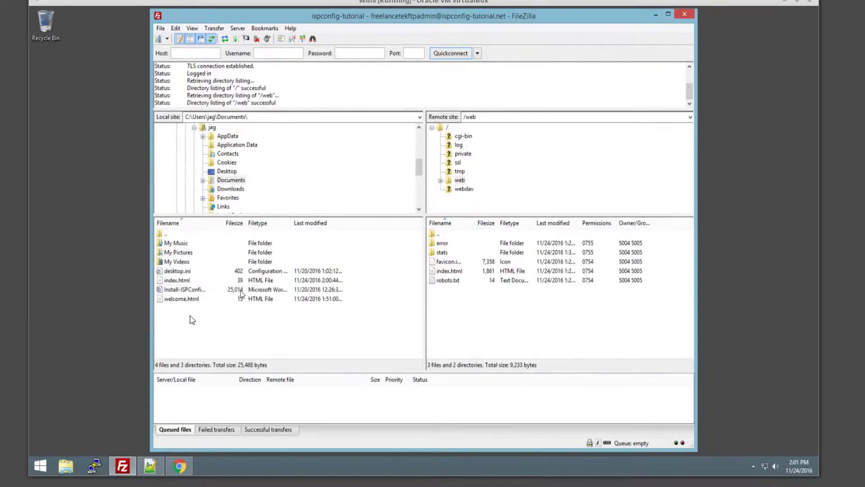
left_click(180, 282)
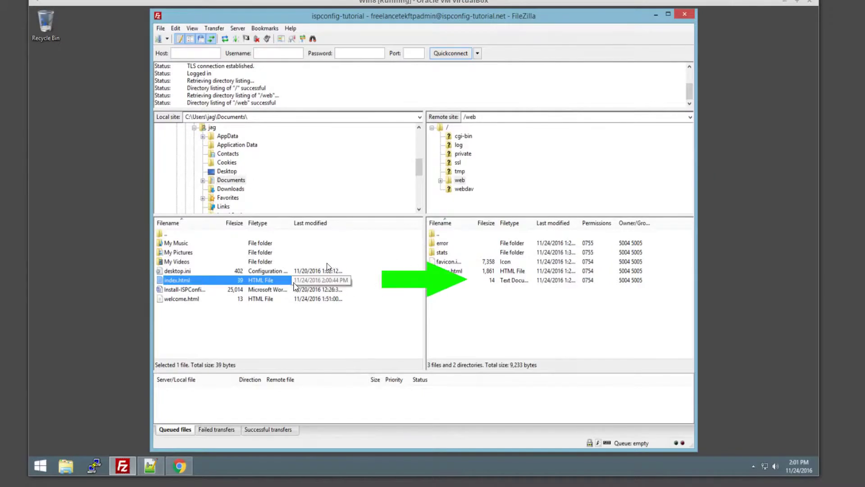
left_click_drag(226, 283, 506, 290)
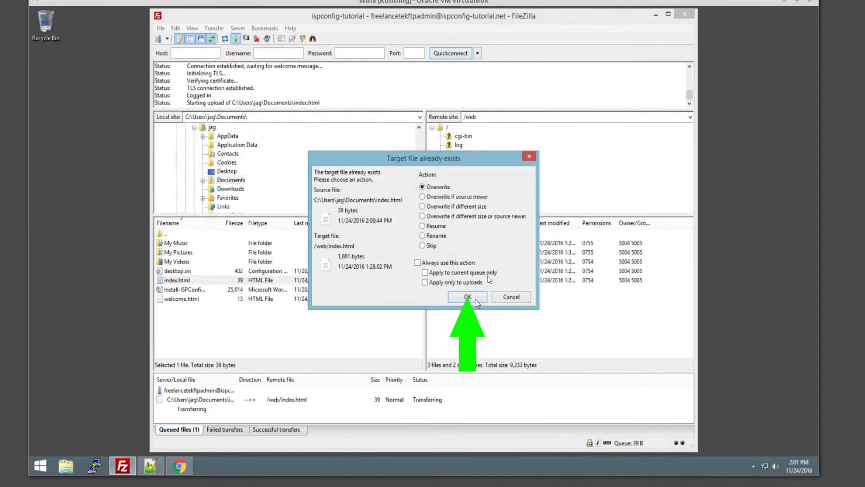
left_click(476, 300)
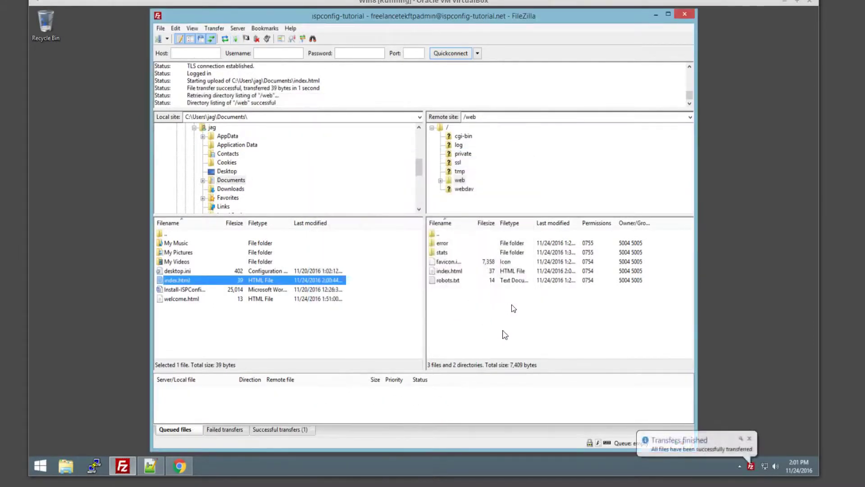
With FileZilla minimized, load ispconfig-tutorial.net in a new Chrome tab to confirm the uploaded page shows
left_click(656, 14)
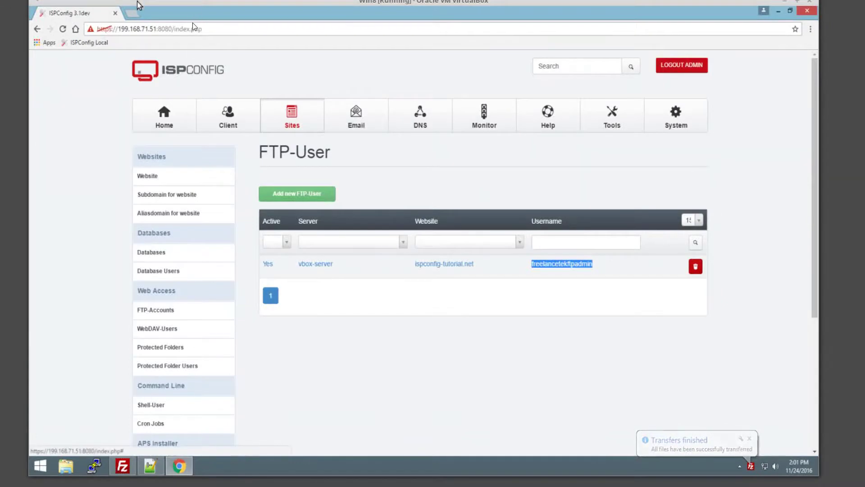
left_click(133, 15)
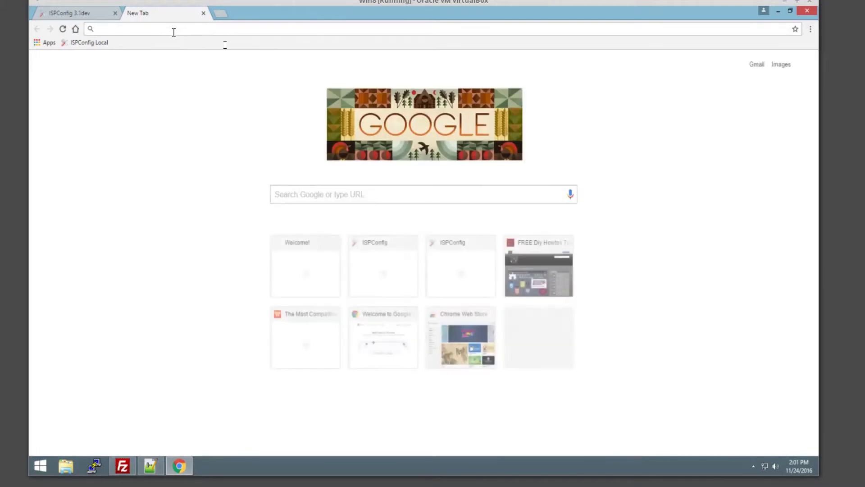
type("ispconfig-tutorial.net")
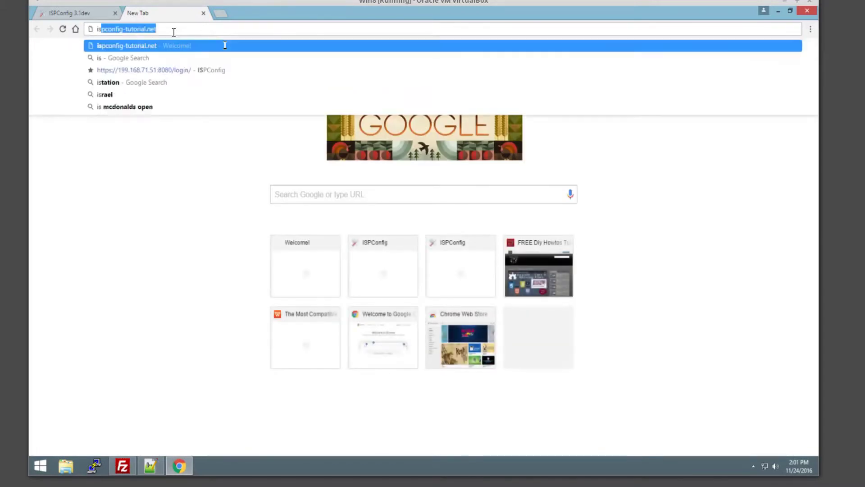
key("Return")
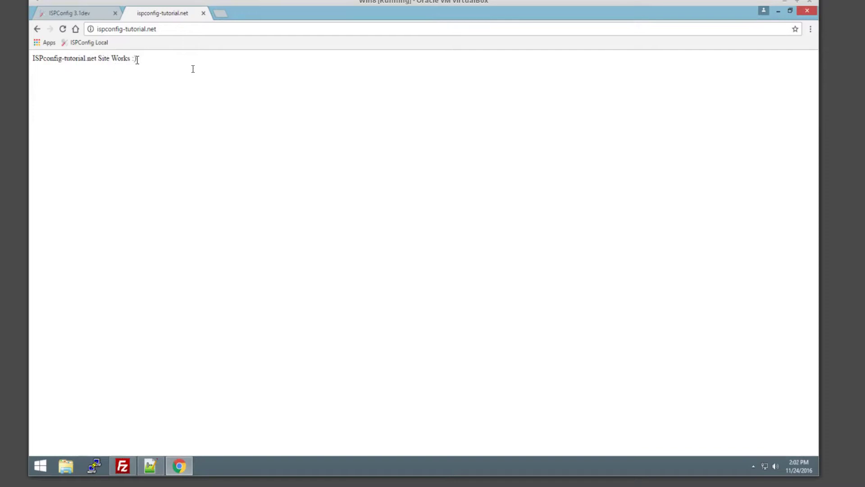
left_click_drag(137, 60, 31, 59)
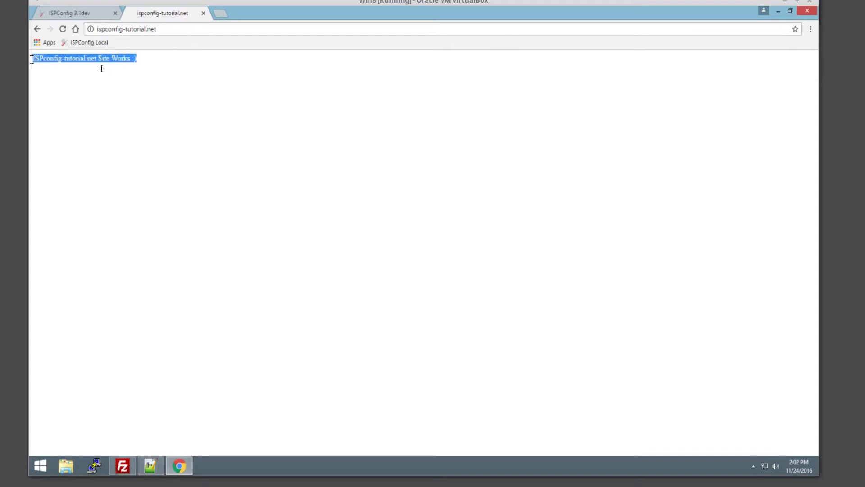
left_click(254, 142)
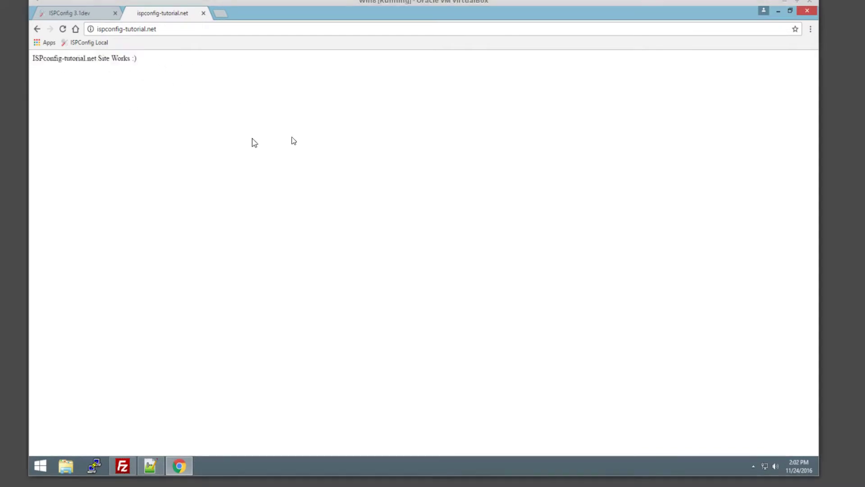